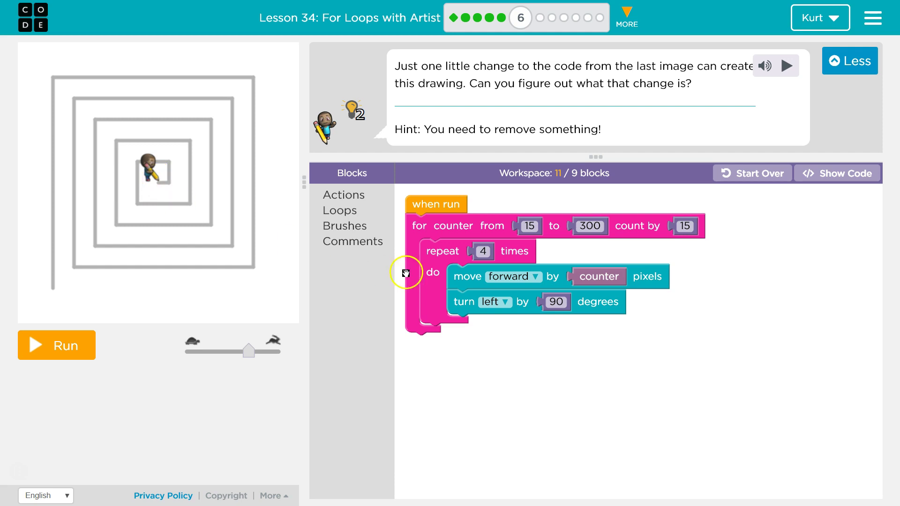
Move the move and turn blocks from the repeat into the for loop, run it, and dismiss the congratulations.
{"action": "mouse_move", "coordinate": [458, 281]}
{"action": "left_mouse_down"}
{"action": "mouse_move", "coordinate": [511, 286]}
{"action": "mouse_move", "coordinate": [276, 248]}
{"action": "left_mouse_up"}
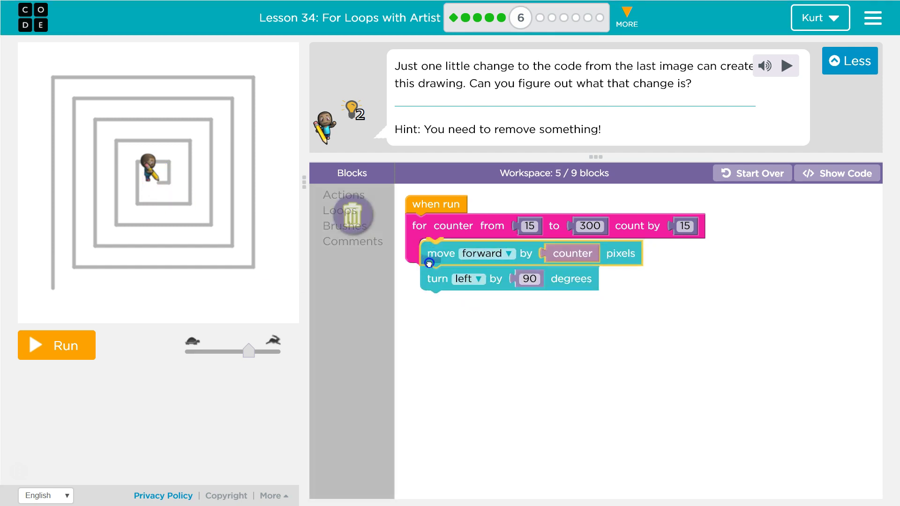
{"action": "left_click_drag", "start_coordinate": [506, 286], "coordinate": [430, 261]}
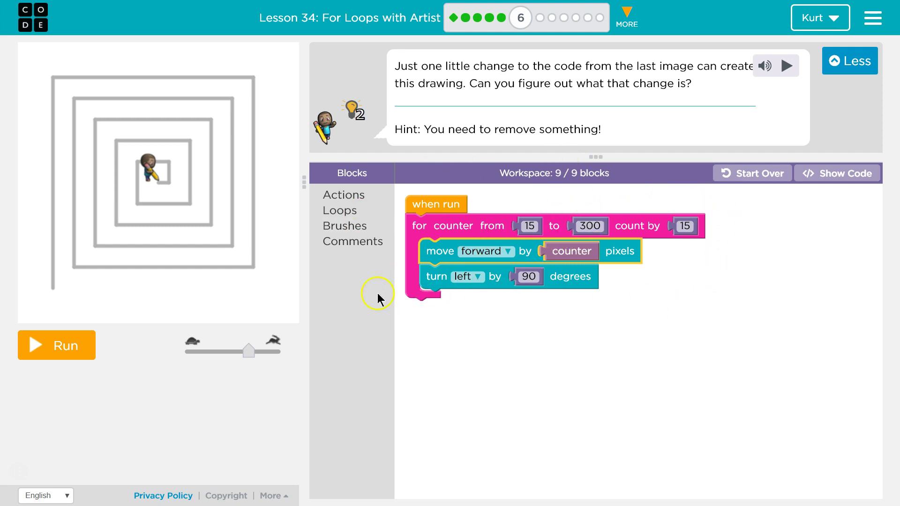
{"action": "left_click", "coordinate": [36, 353]}
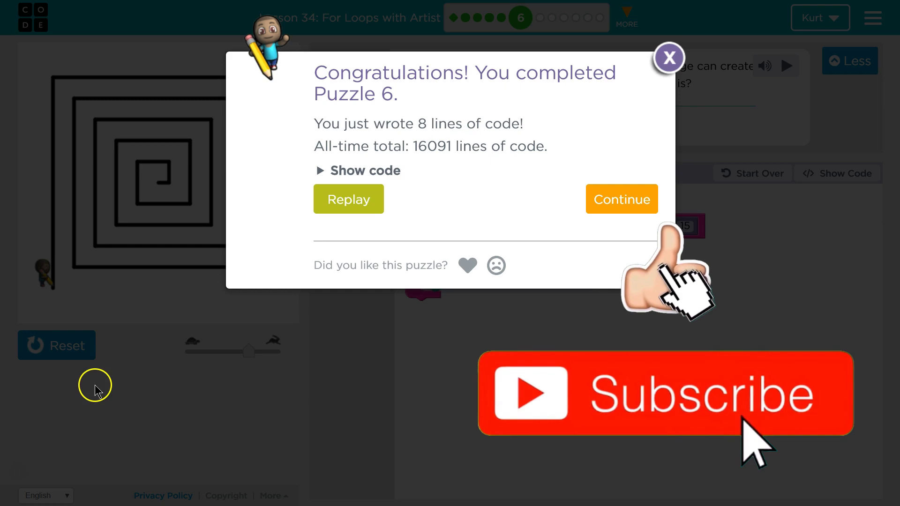
{"action": "left_click", "coordinate": [343, 199]}
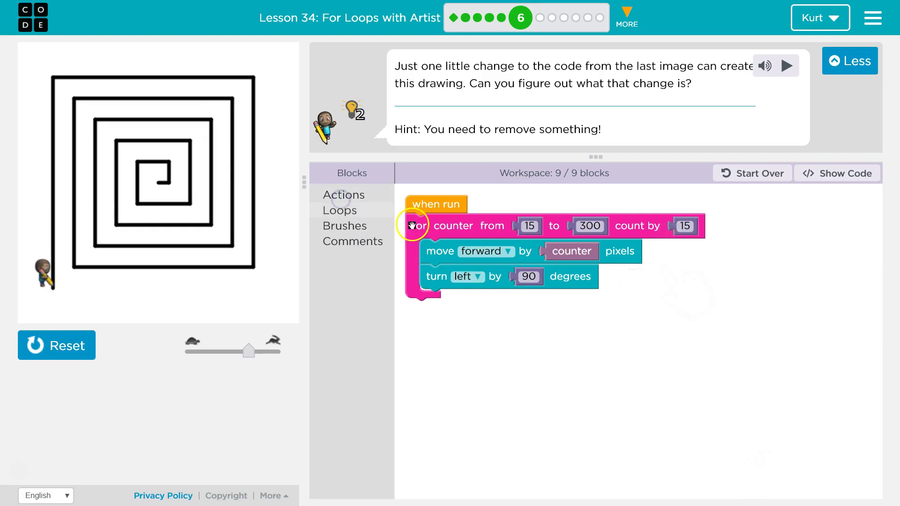